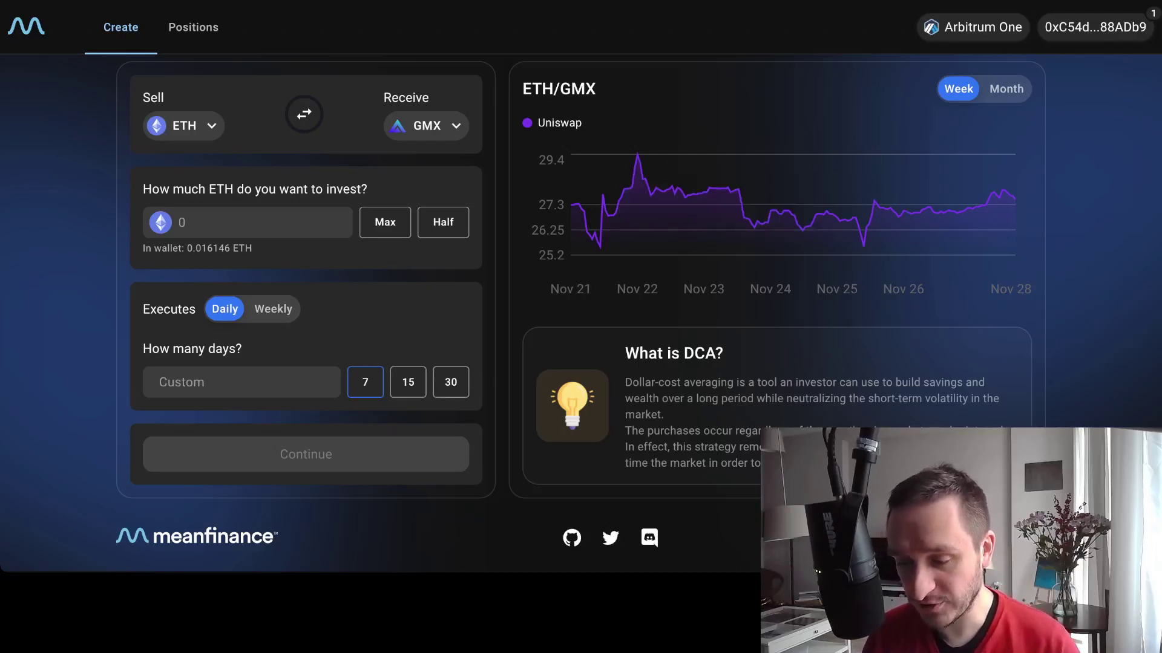
Check the network list and keep Arbitrum One as the network.
left_click(974, 26)
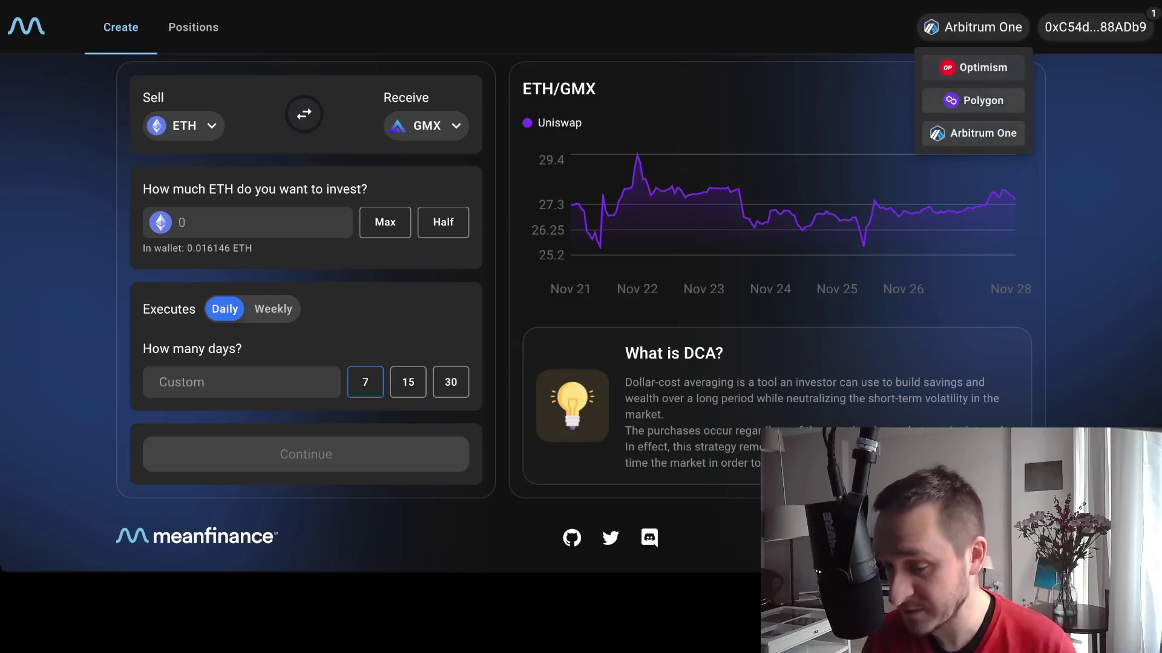
key("Escape")
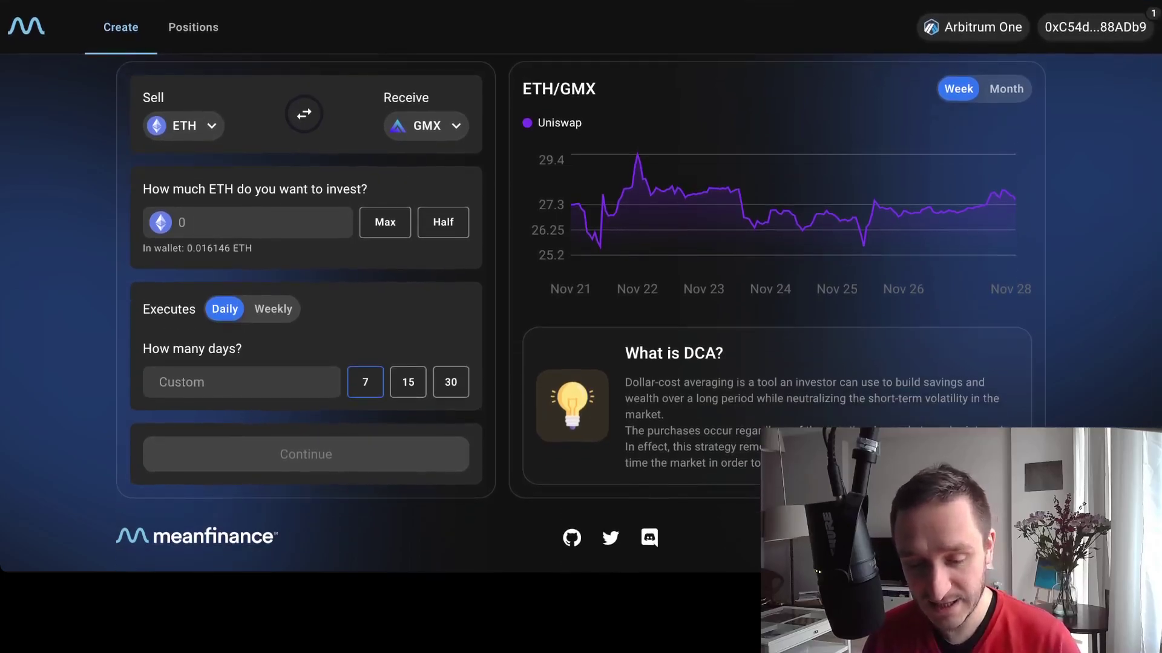
scroll(581, 303, "up", 1)
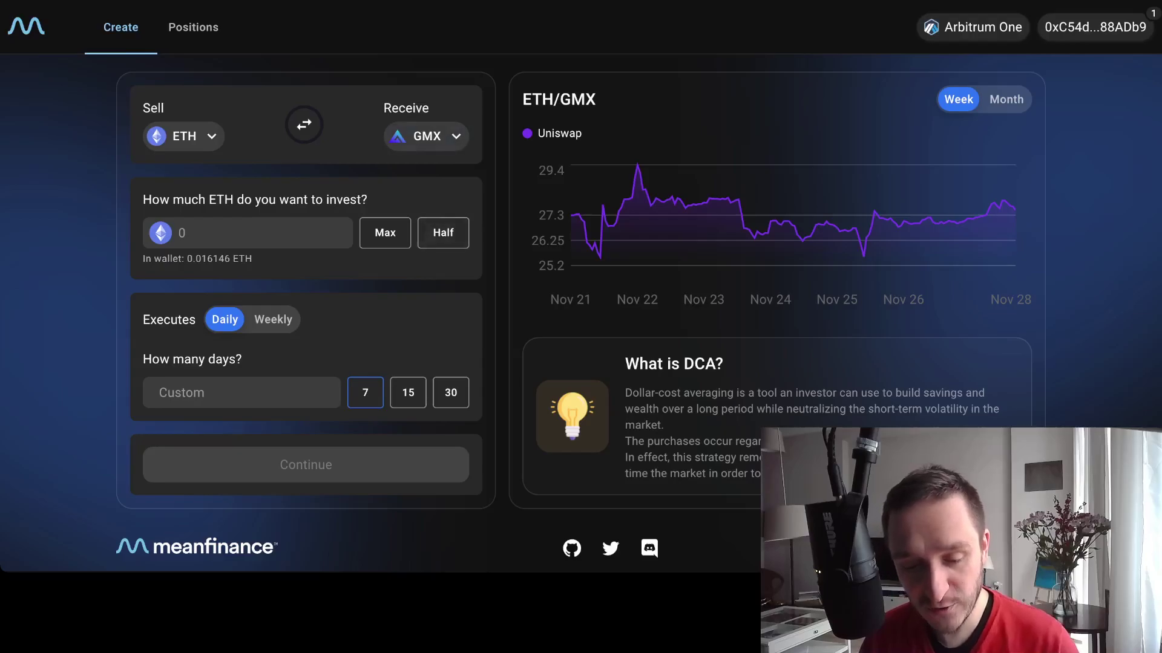
Try USDT as the sell token, then revert to ETH after the unsupported-pair warning.
left_click(183, 137)
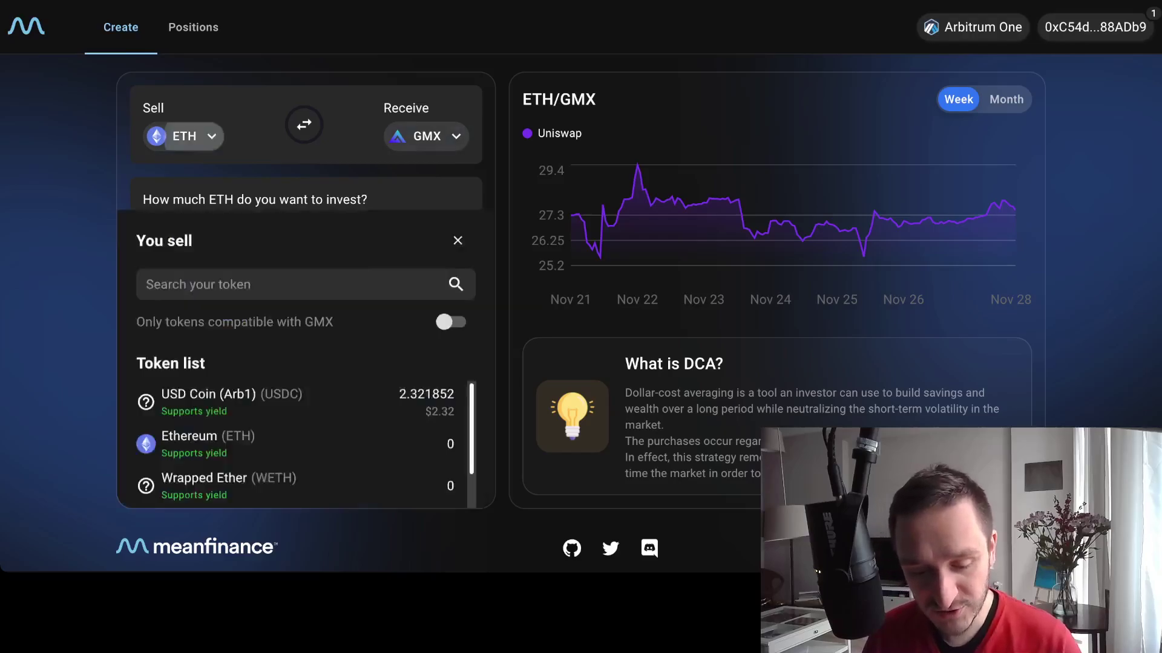
scroll(303, 384, "down", 5)
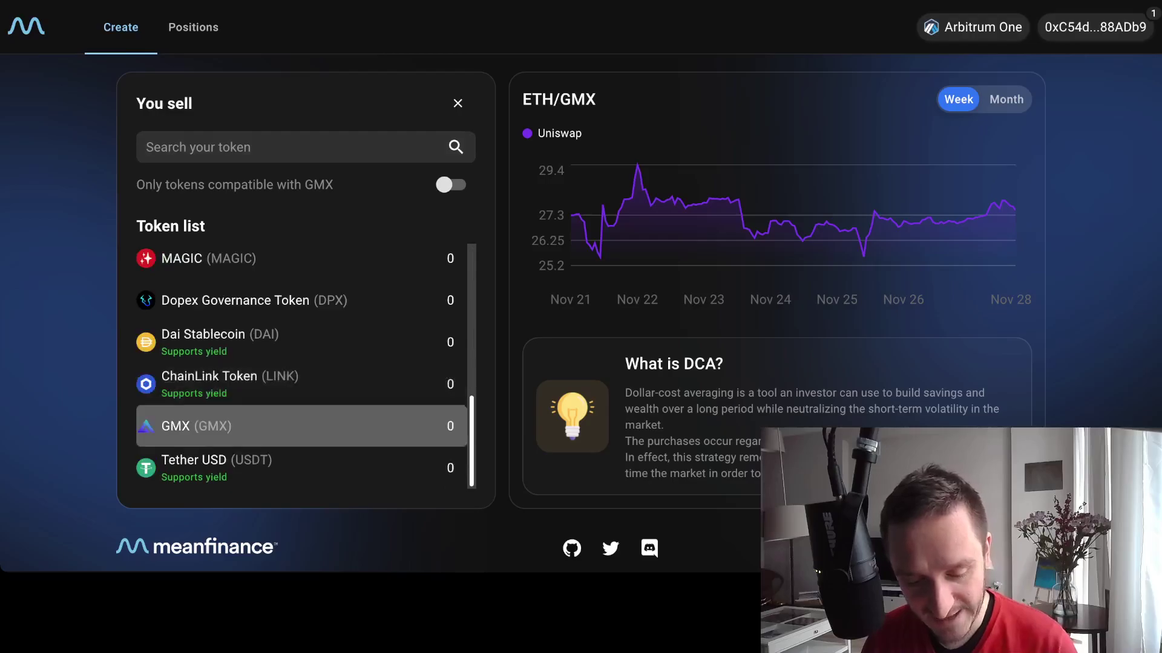
left_click(242, 468)
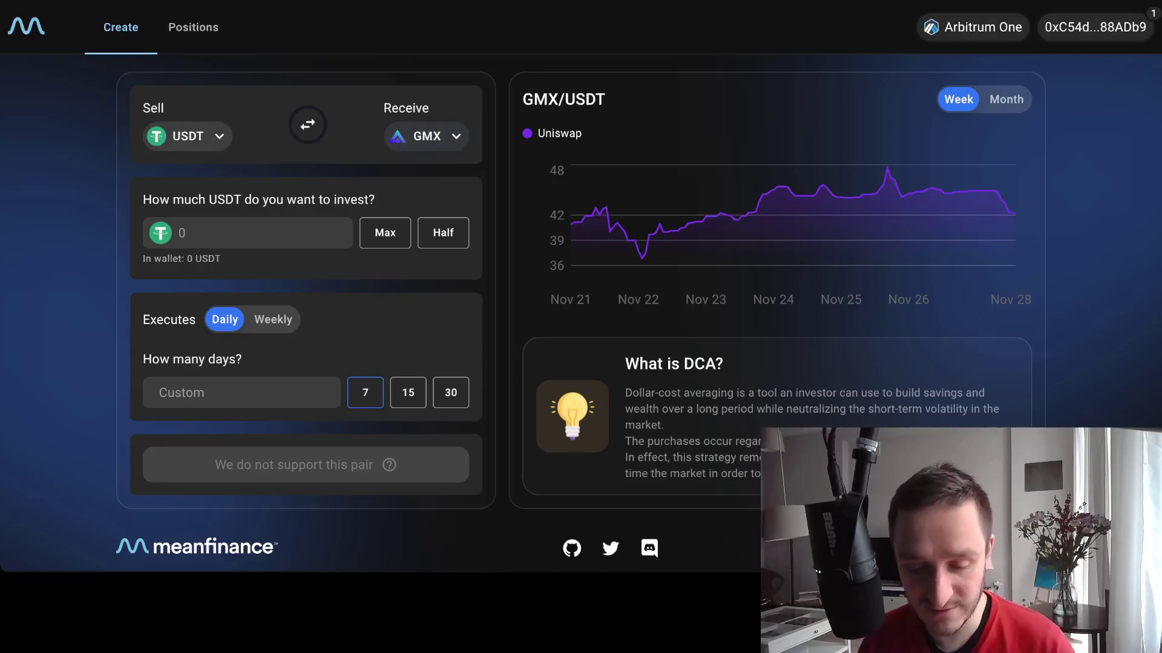
left_click(215, 136)
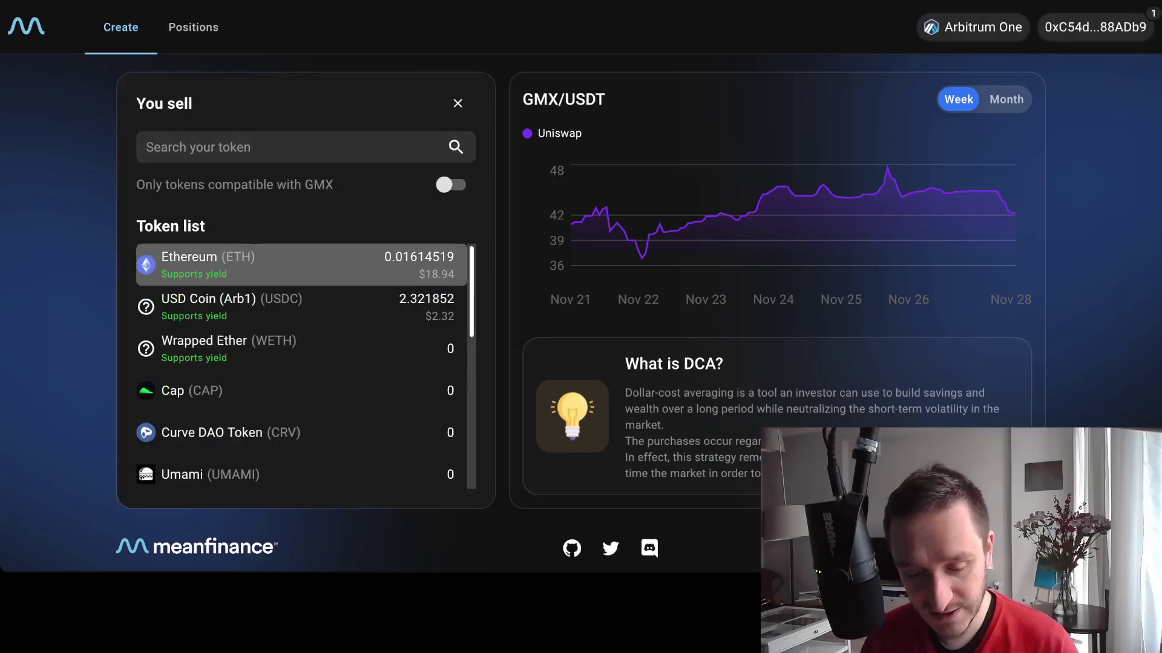
left_click(242, 264)
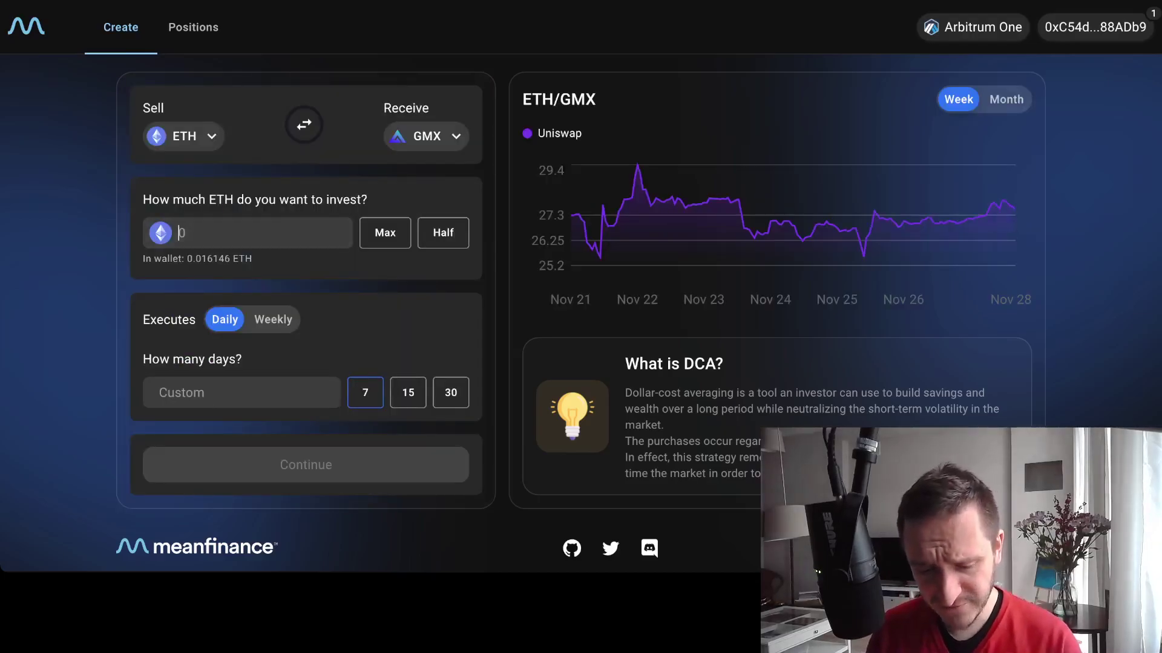
Invest 0.001 ETH with daily executions over a custom 3 days and continue.
type("0.001")
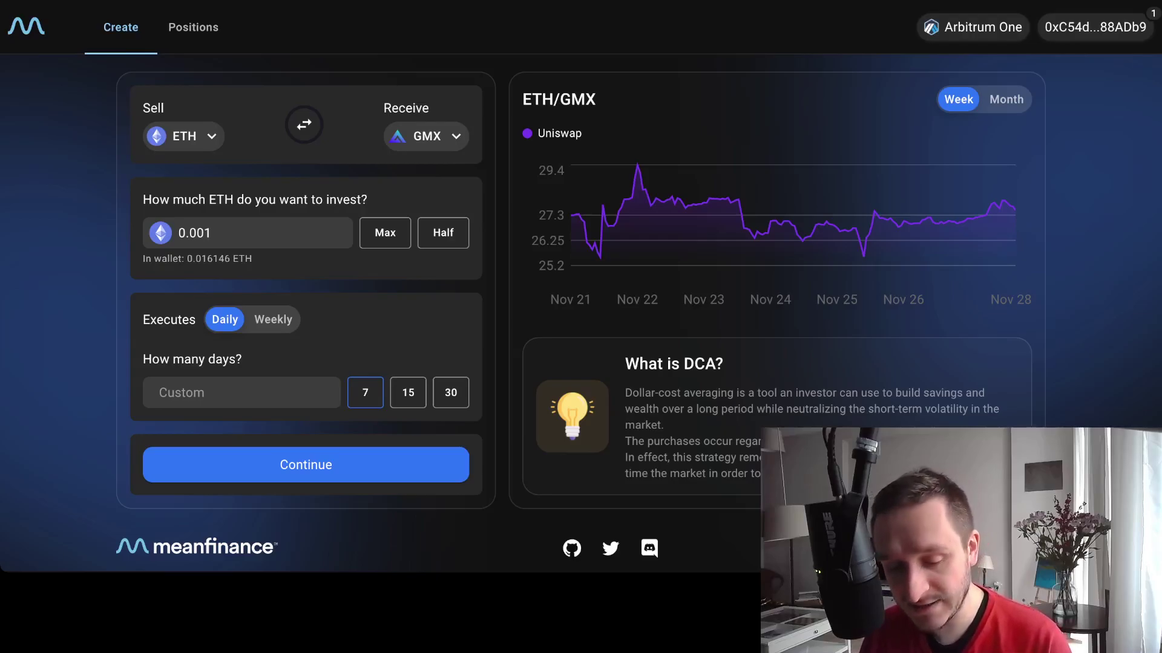
left_click(272, 320)
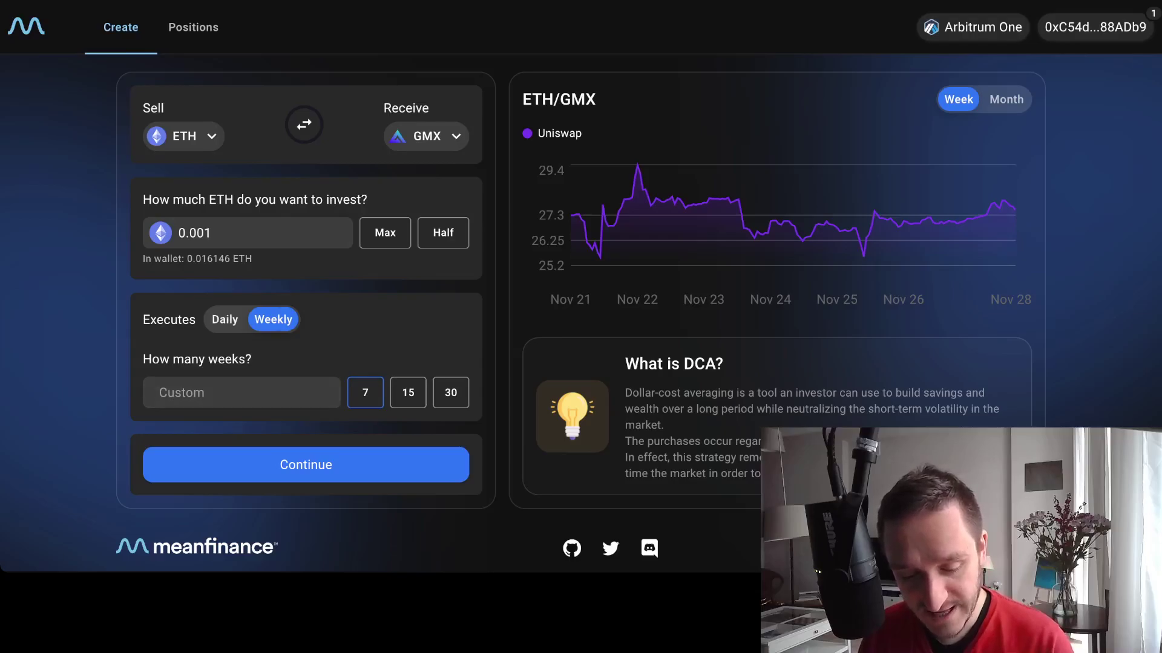
left_click(225, 319)
scroll(581, 285, "down", 1)
left_click(242, 382)
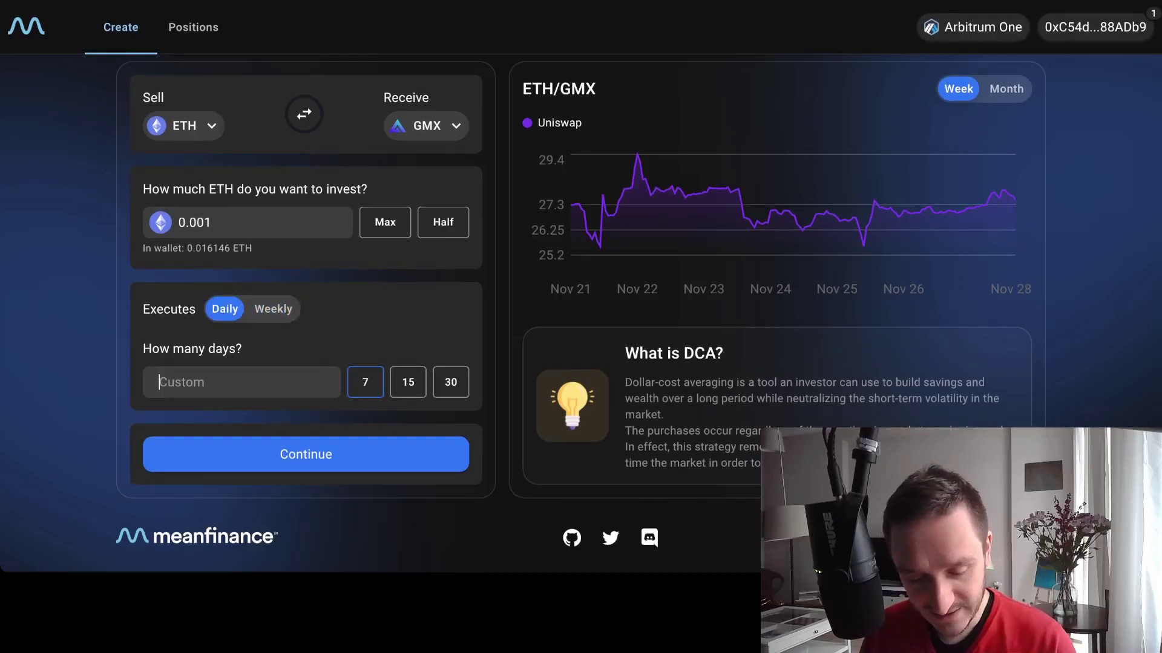
type("3")
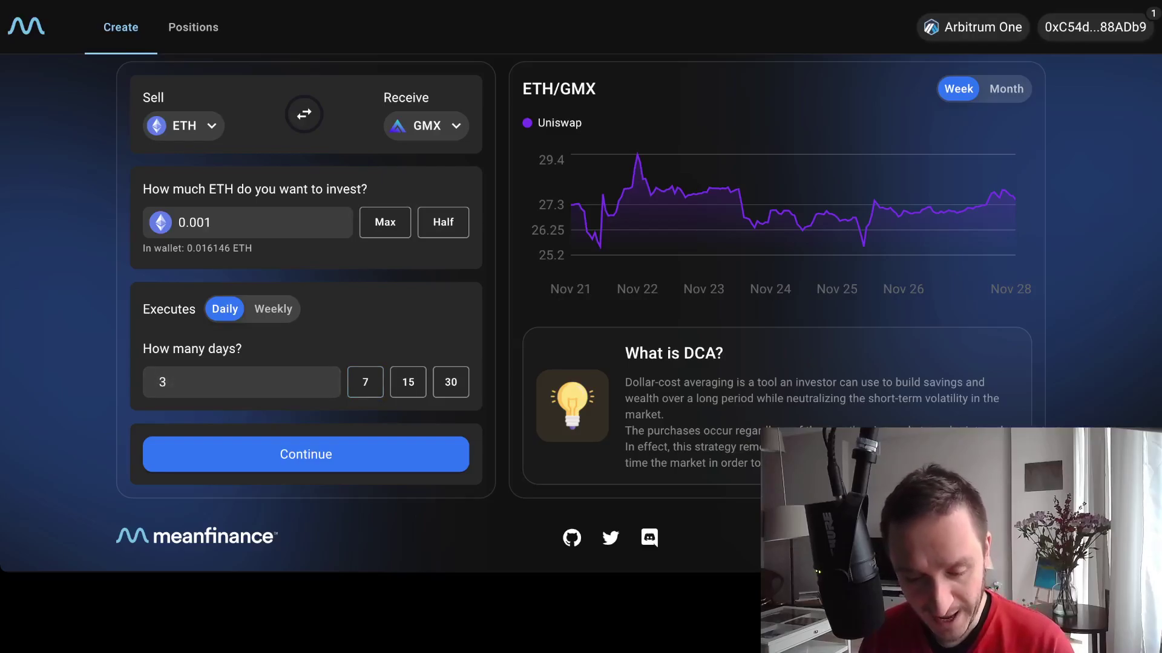
key("Return")
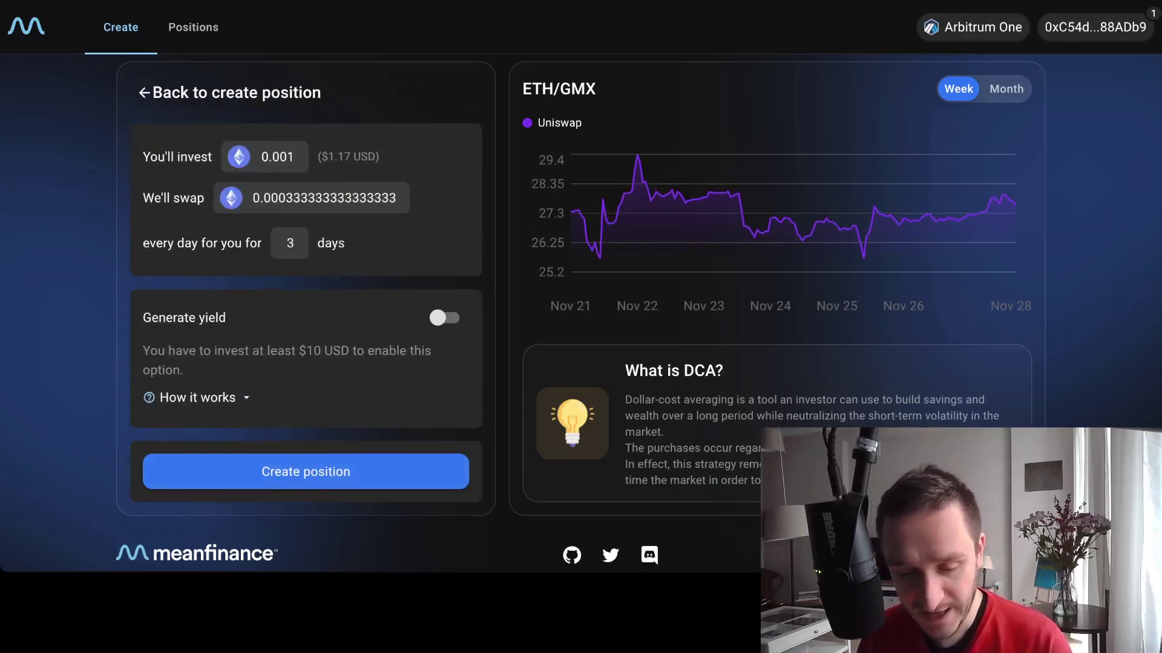
Review the yield explanation and create the 0.001 ETH daily GMX position.
scroll(581, 297, "down", 1)
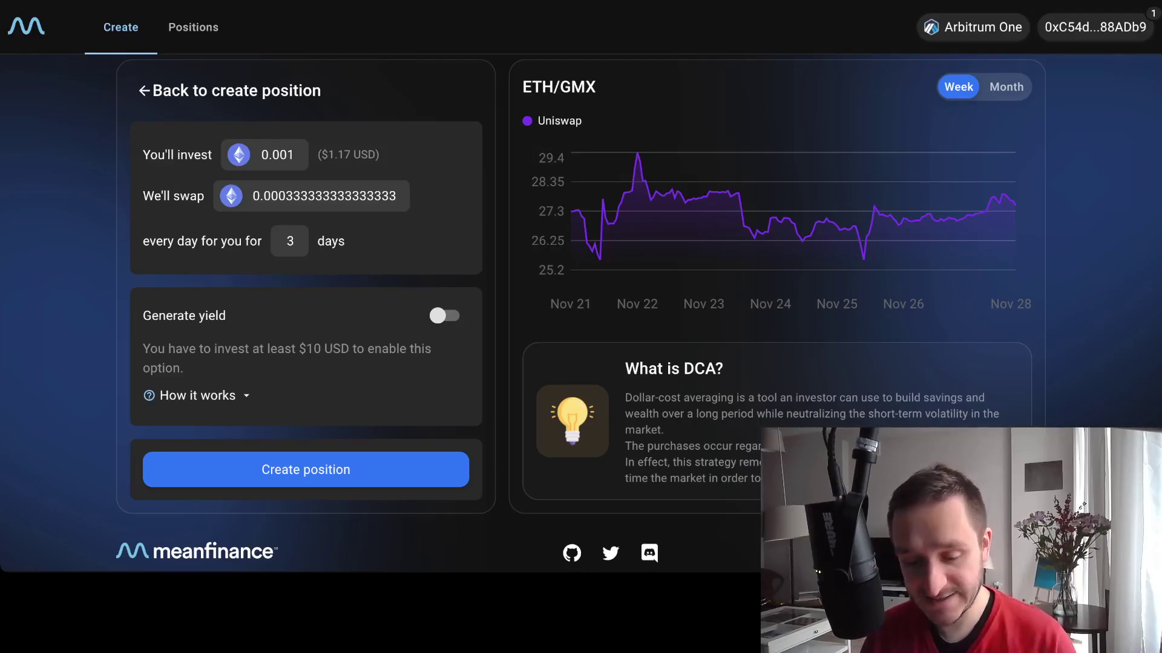
left_click(197, 395)
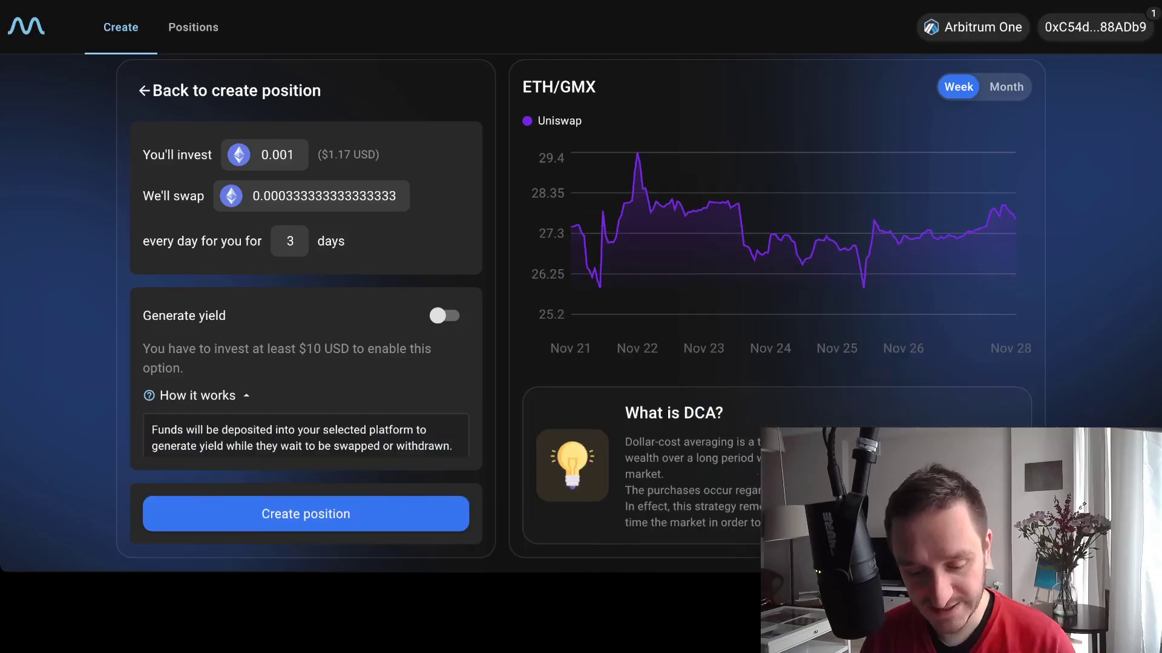
scroll(581, 302, "down", 1)
scroll(639, 309, "down", 1)
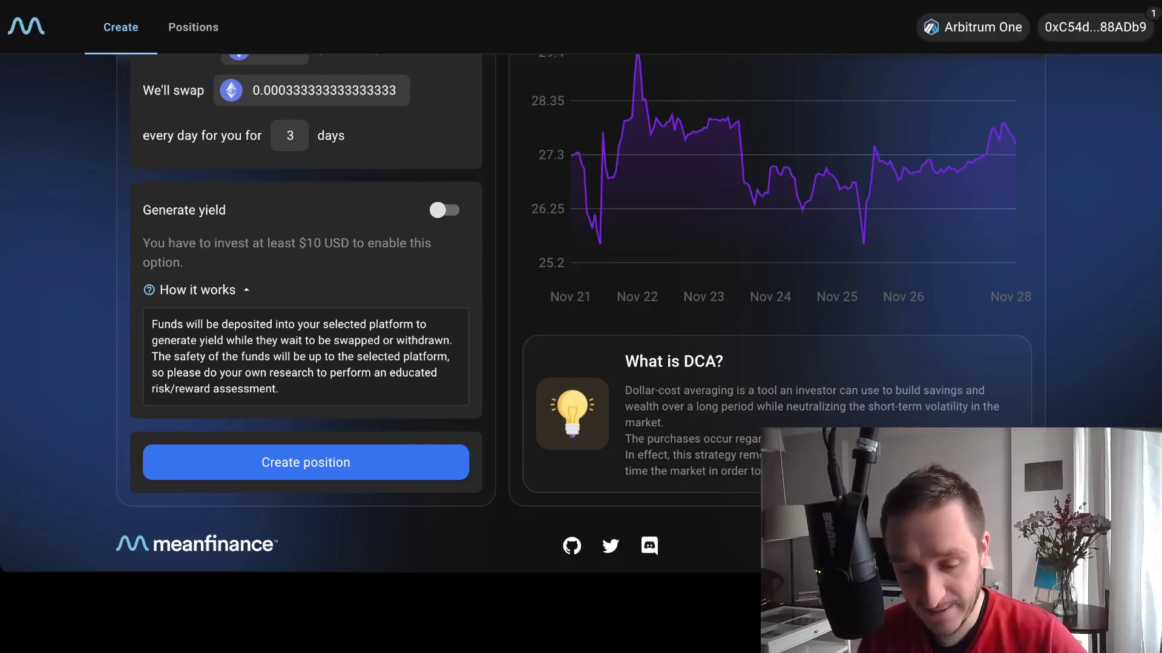
scroll(639, 311, "up", 1)
left_click(305, 520)
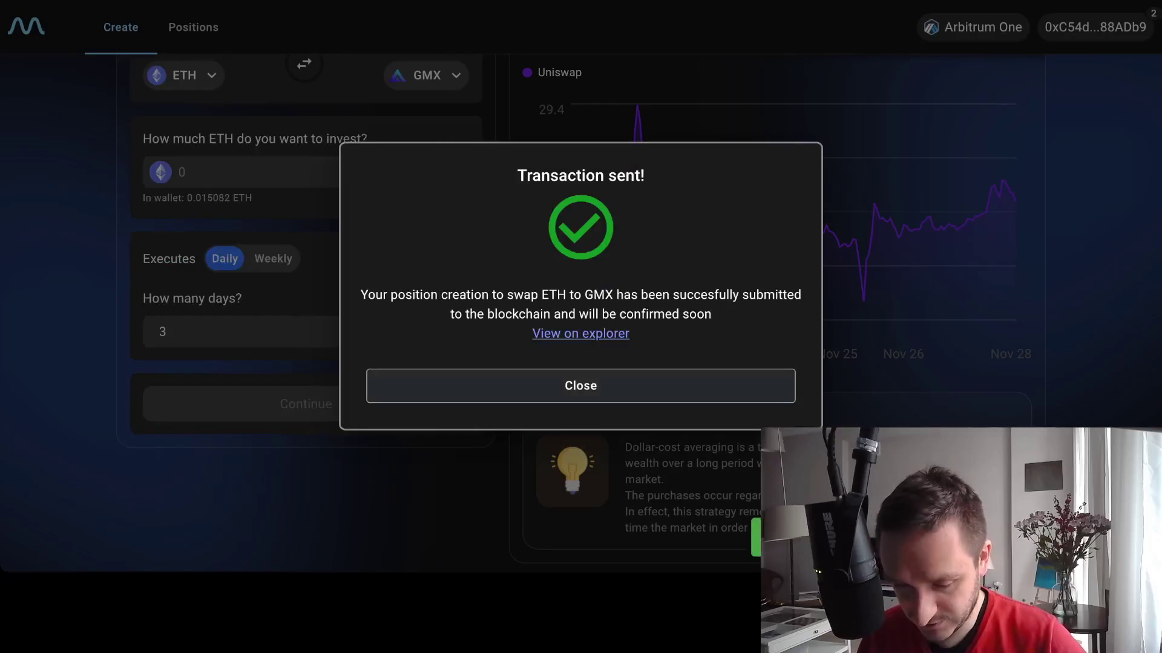
key("Escape")
scroll(639, 296, "up", 1)
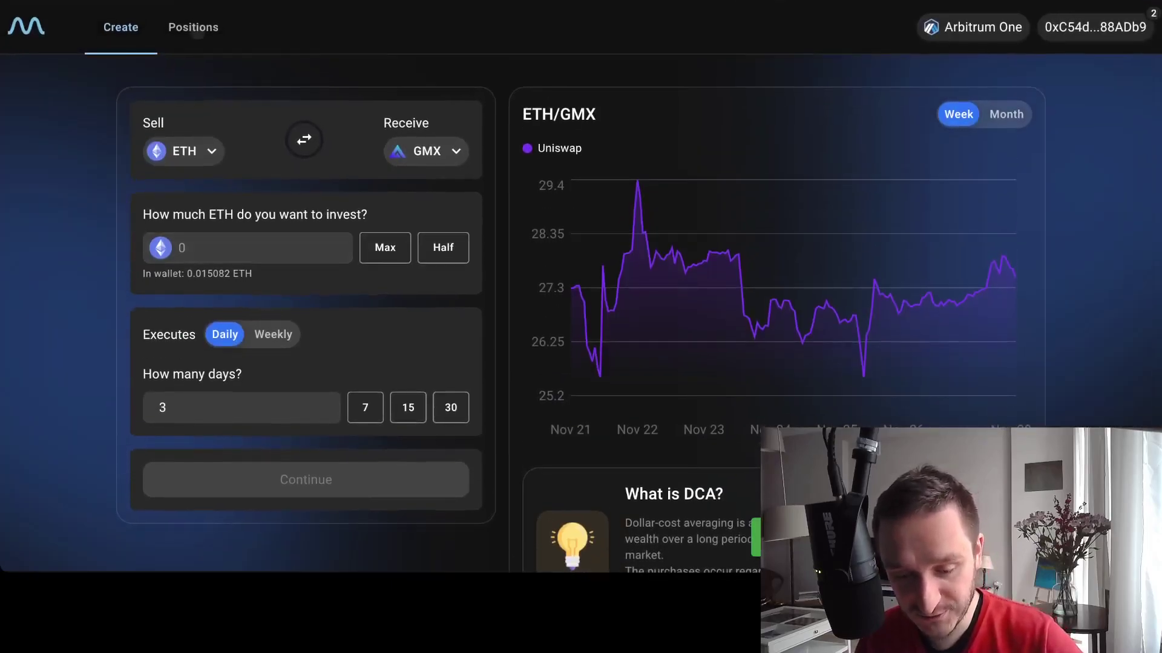
left_click(193, 27)
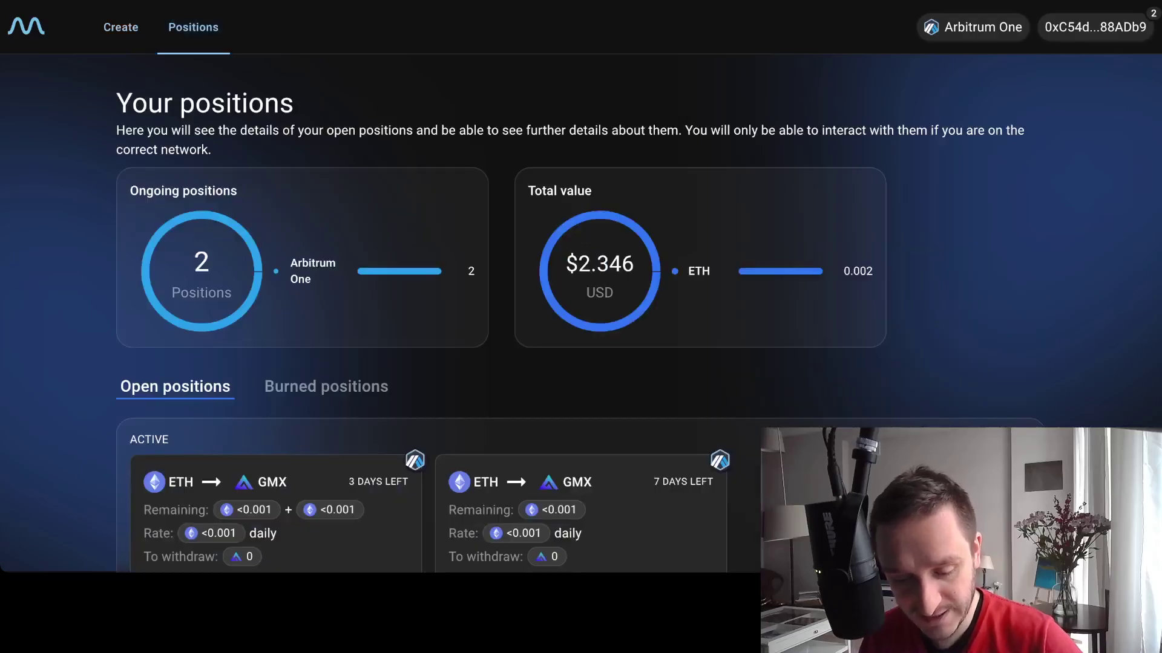
scroll(581, 303, "down", 3)
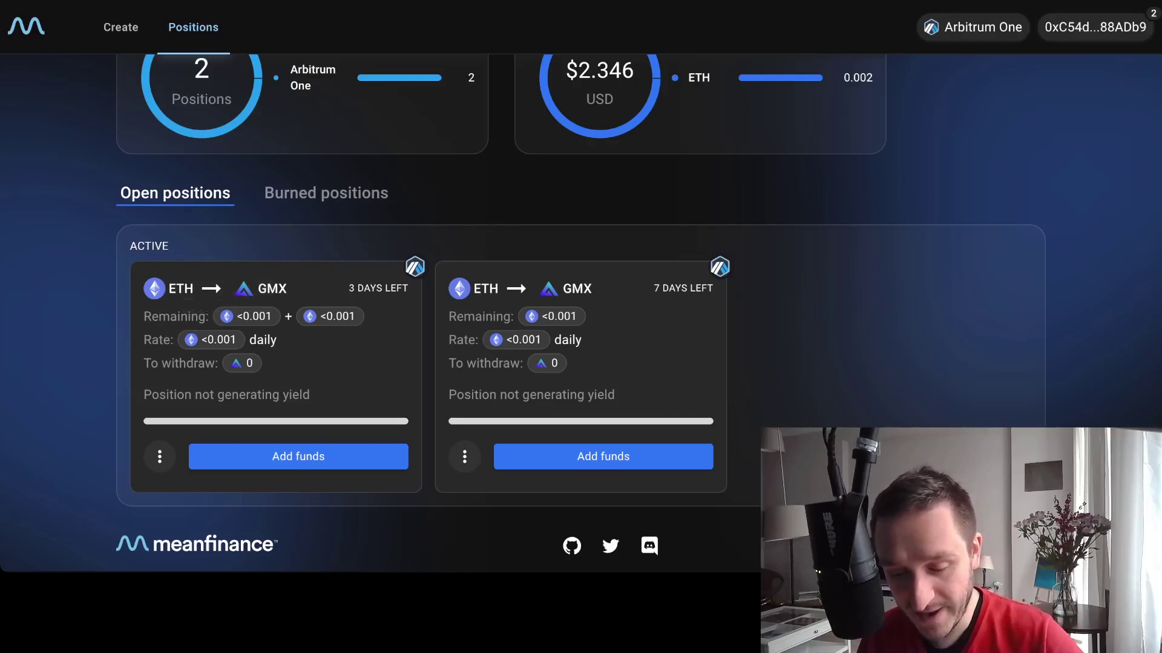
scroll(581, 302, "down", 1)
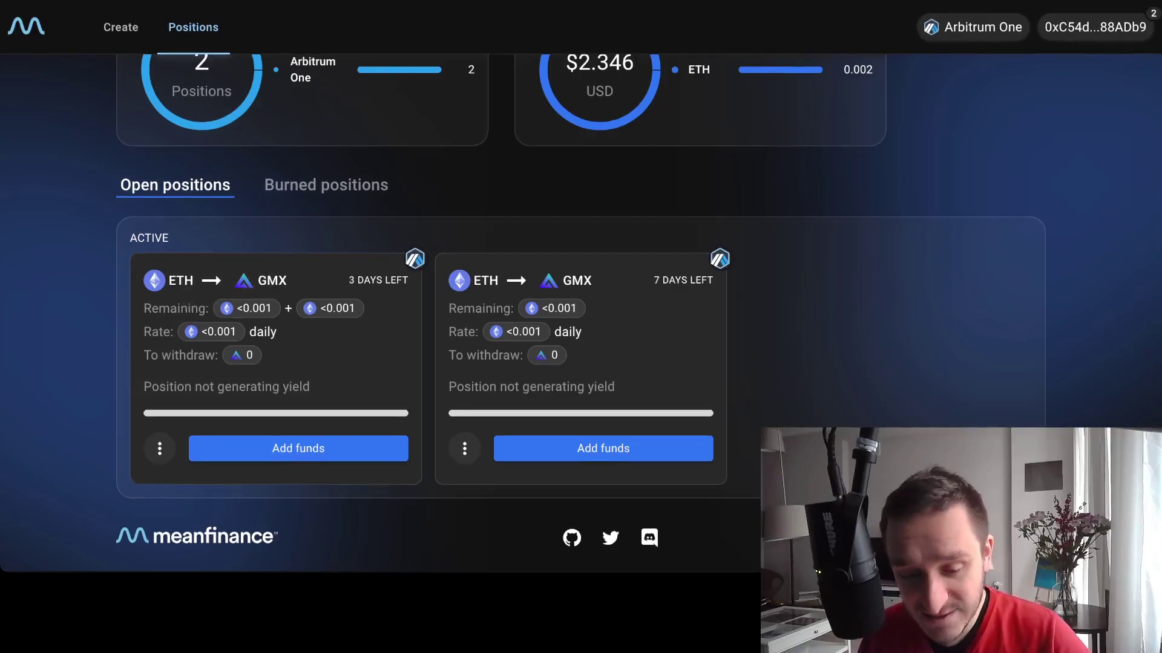
scroll(580, 303, "up", 5)
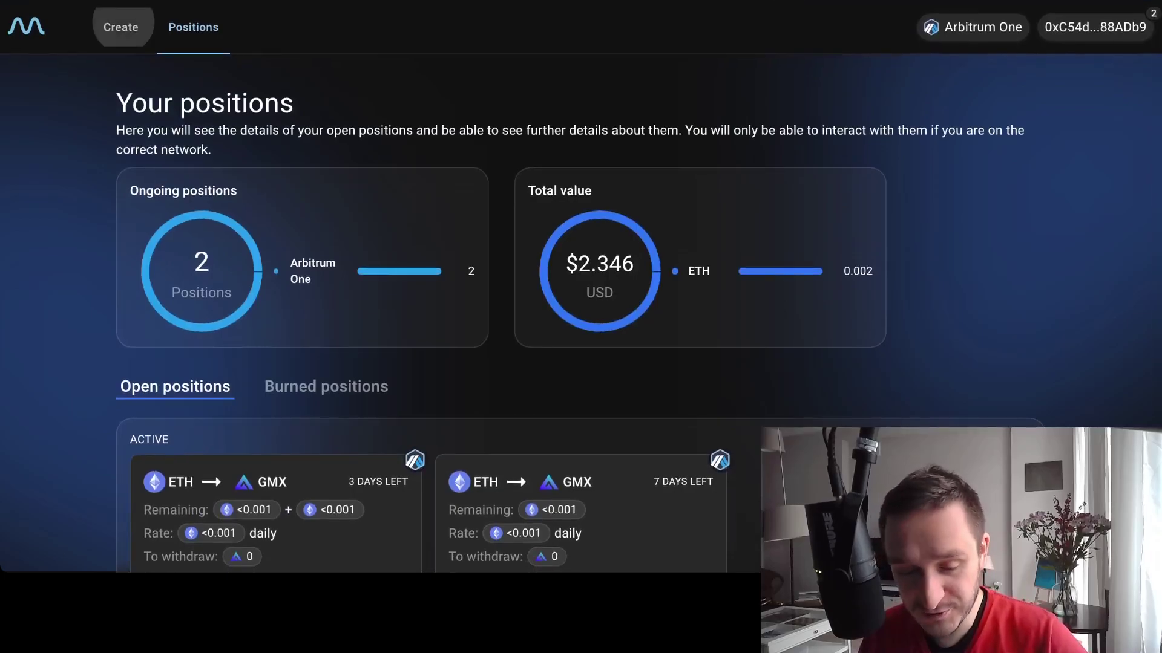
Return to the Create page for a new DCA position.
left_click(121, 27)
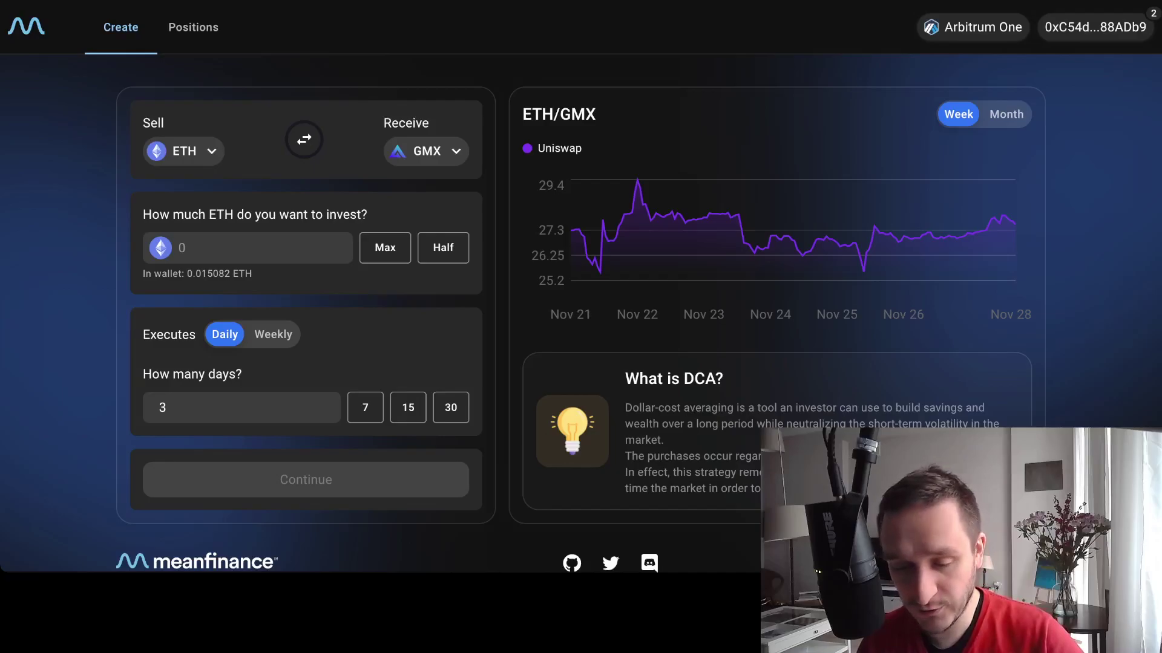
Switch to the protocol documentation tab.
key("ctrl+Tab")
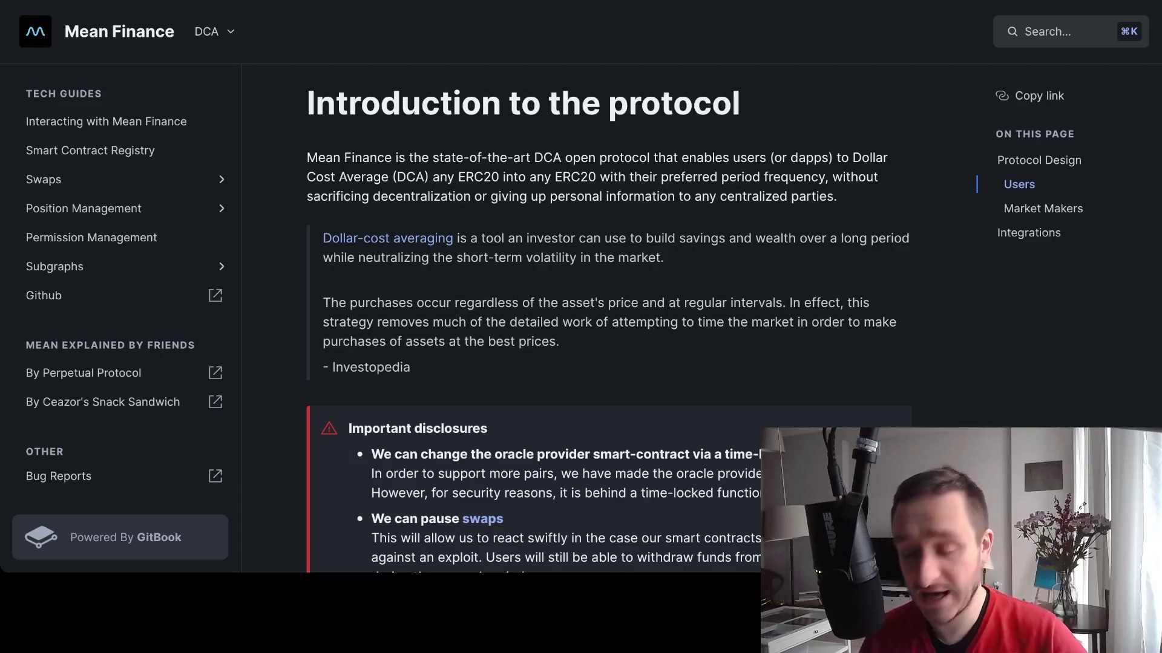
Scroll the protocol introduction down through Protocol Design to the Market Makers section.
scroll(608, 318, "down", 2)
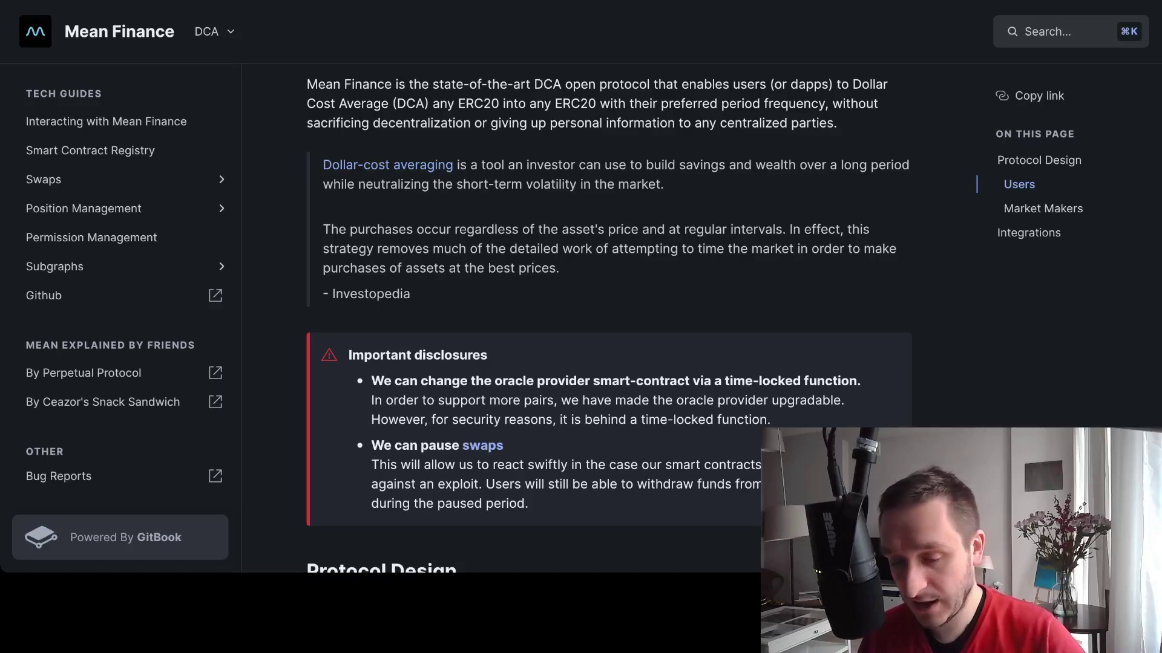
scroll(608, 318, "up", 2)
scroll(608, 317, "down", 2)
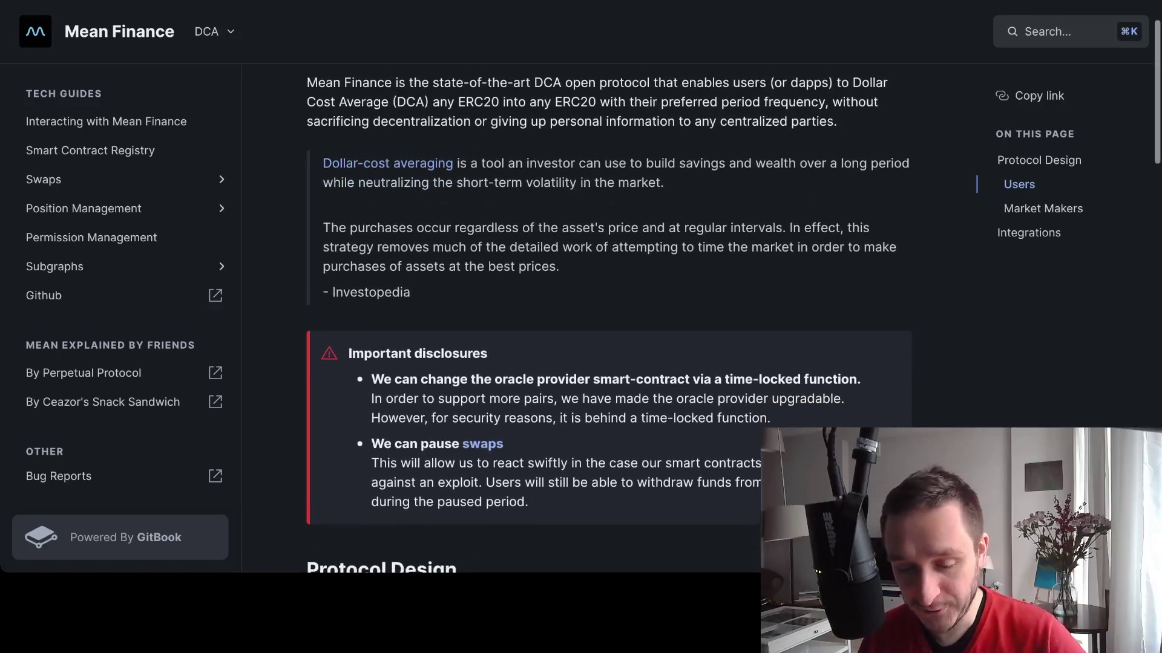
scroll(608, 318, "down", 4)
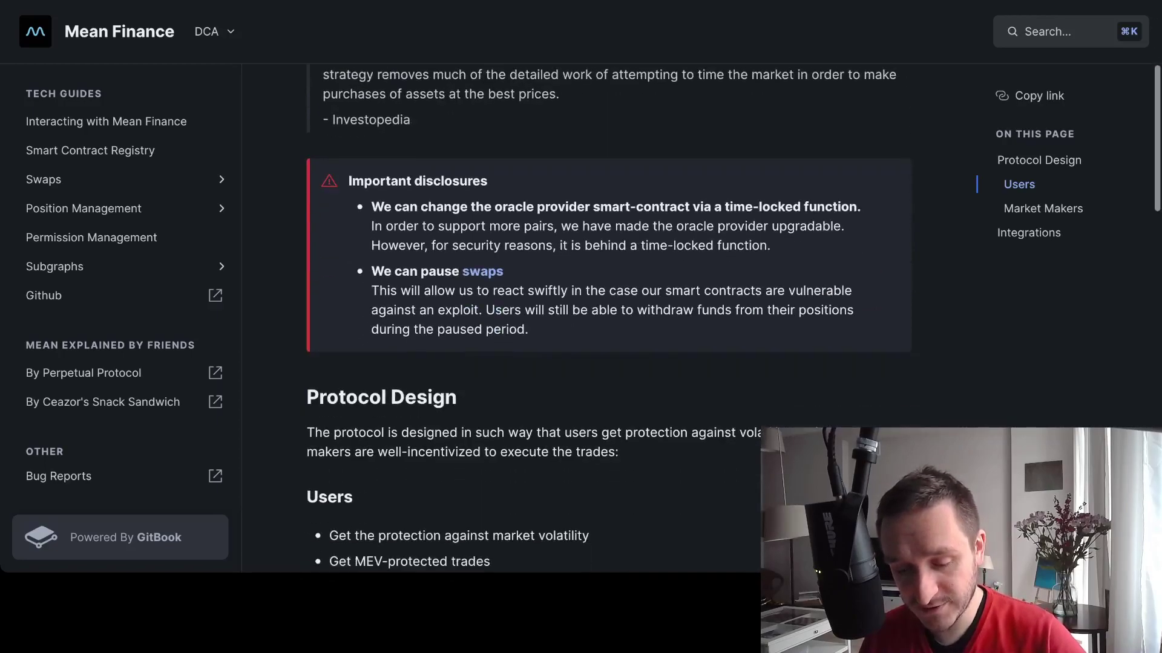
scroll(608, 317, "down", 2)
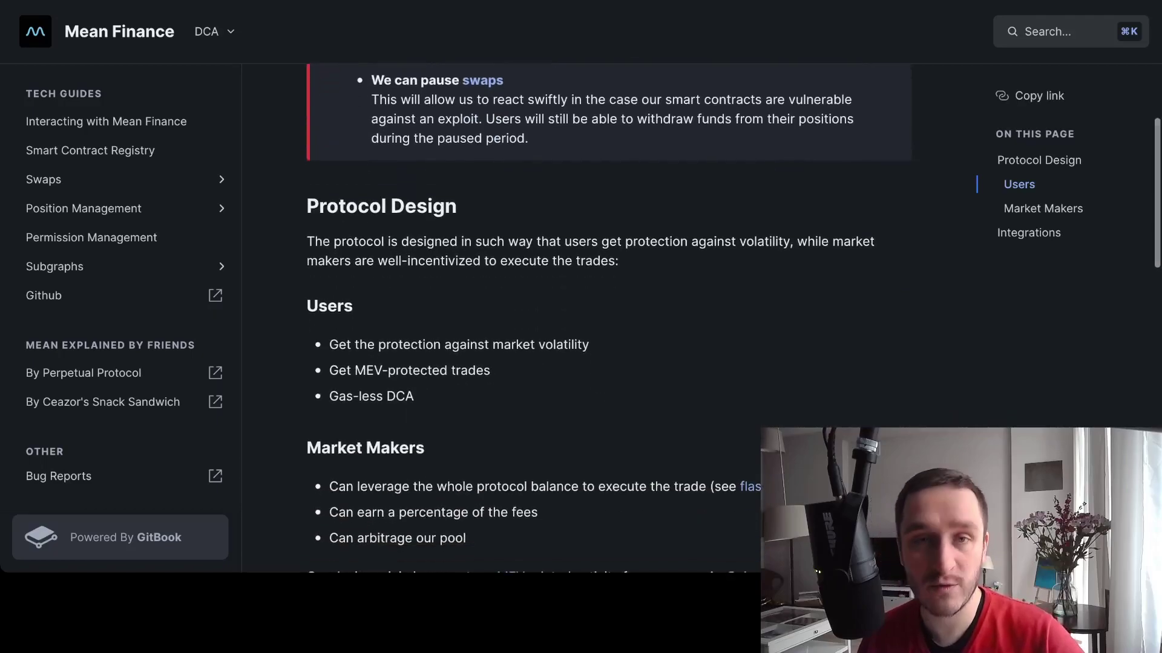
scroll(608, 318, "down", 2)
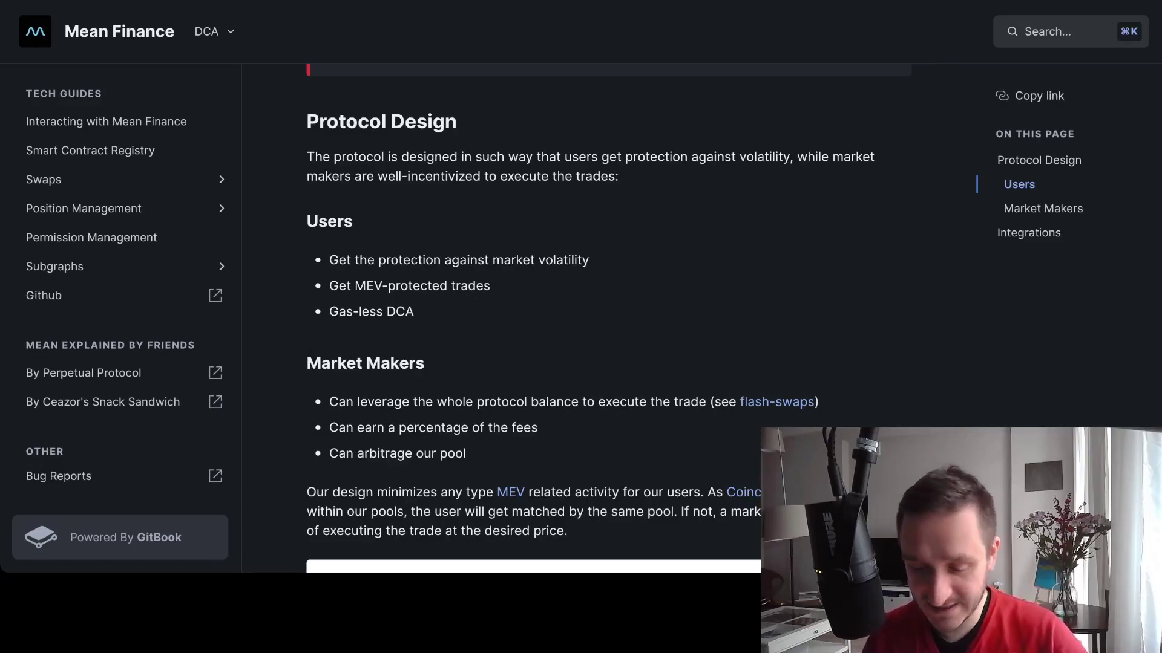
scroll(605, 314, "down", 2)
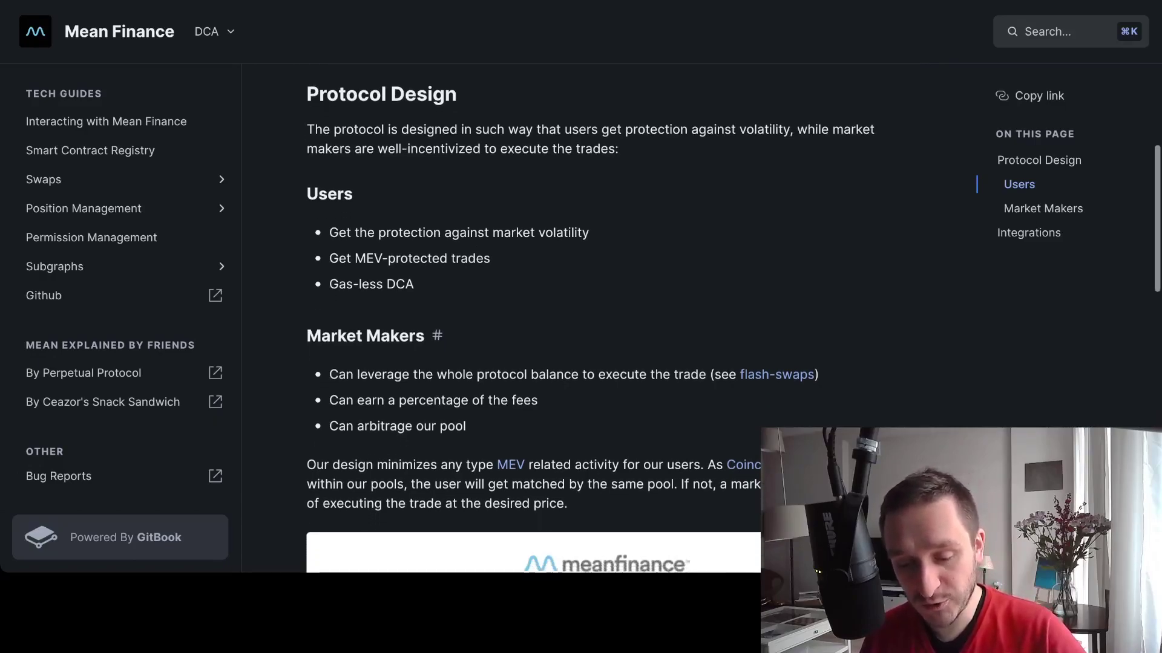
scroll(605, 315, "down", 3)
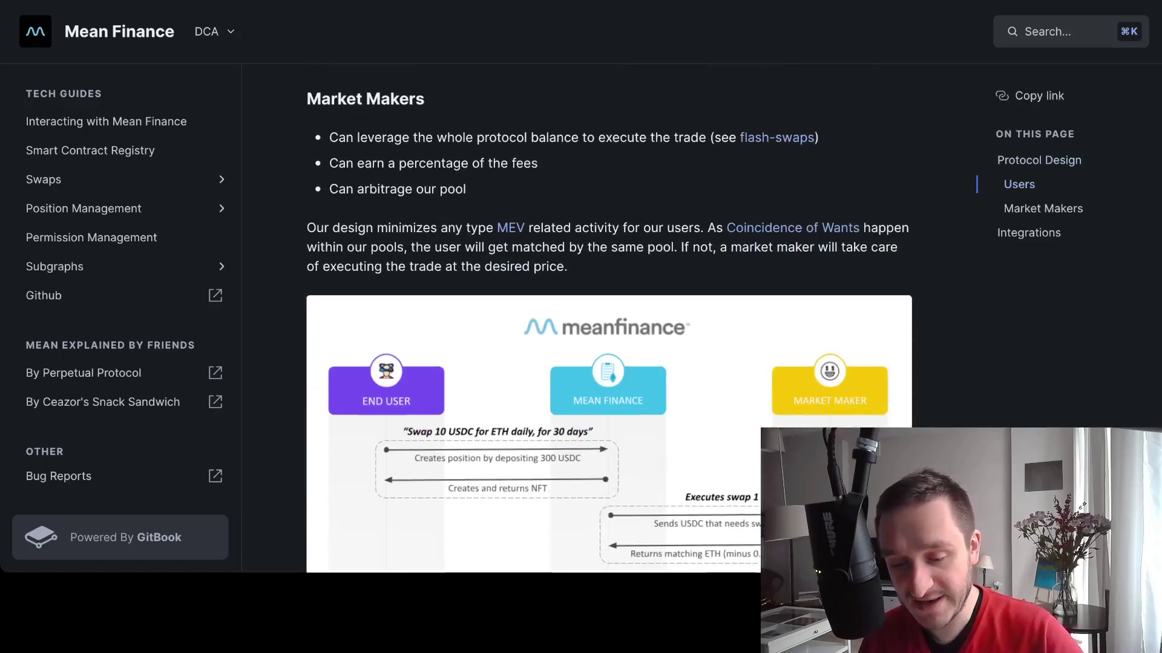
scroll(605, 315, "down", 1)
scroll(605, 314, "down", 2)
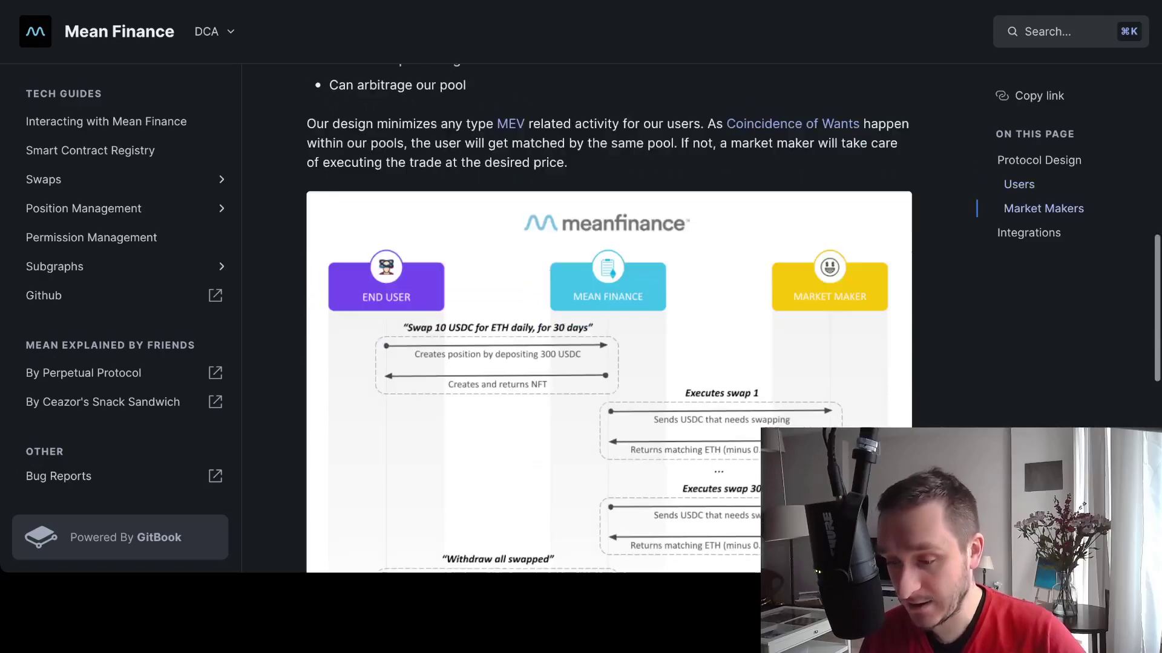
scroll(605, 315, "up", 5)
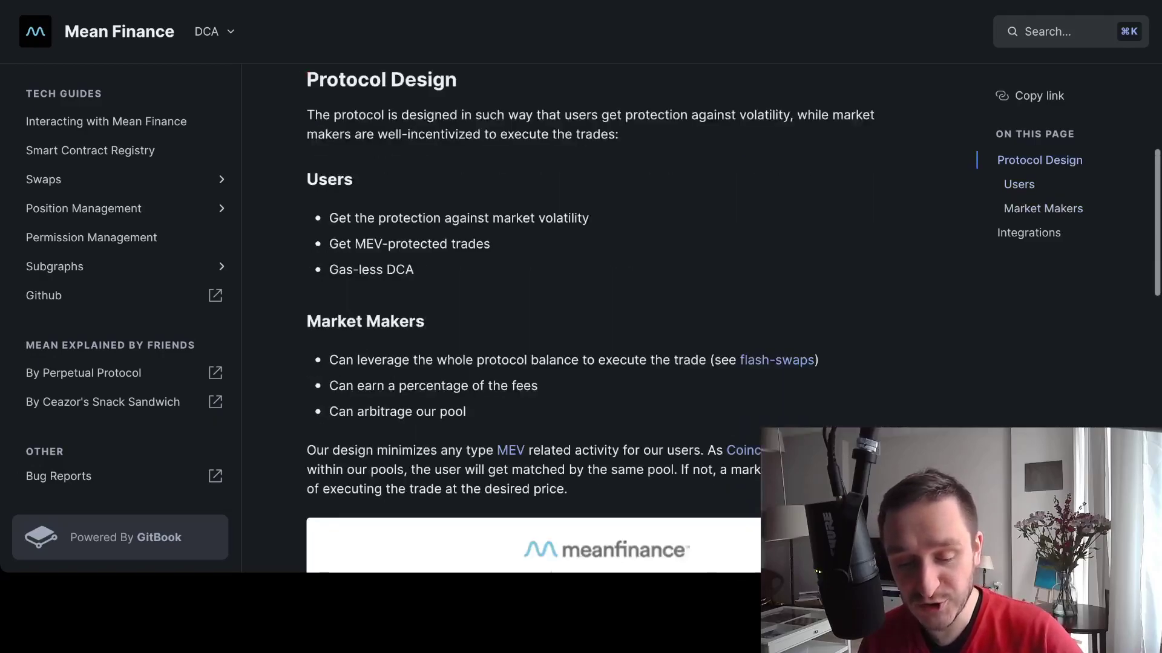
scroll(605, 315, "down", 1)
scroll(605, 314, "down", 1)
scroll(605, 314, "down", 10)
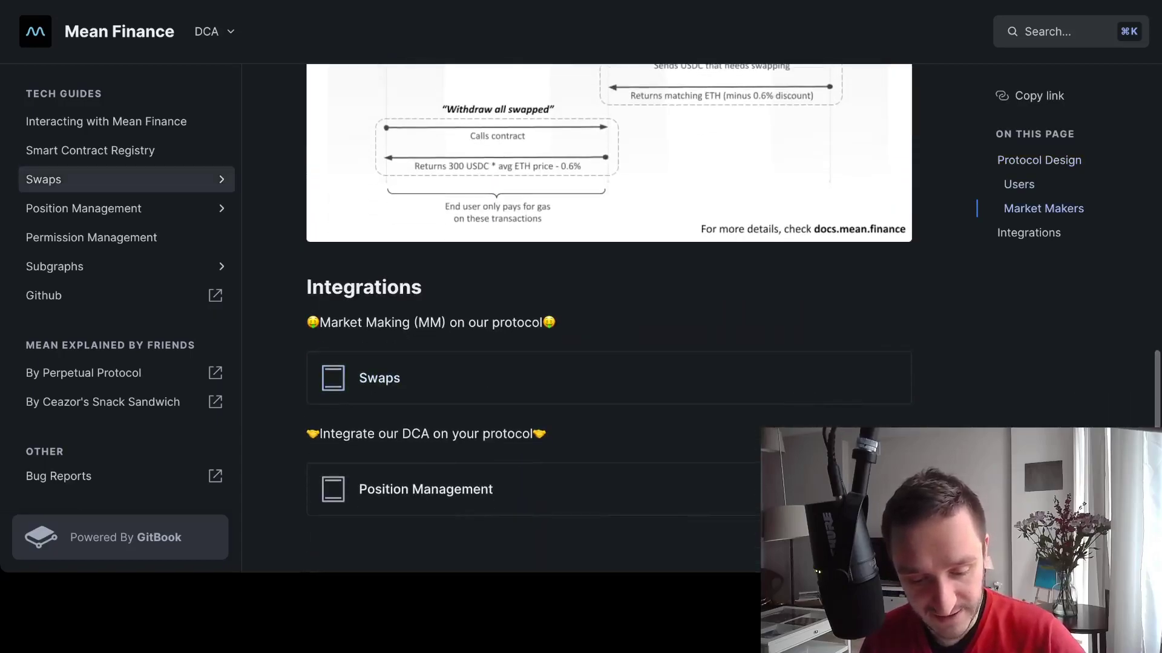
scroll(121, 295, "down", 1)
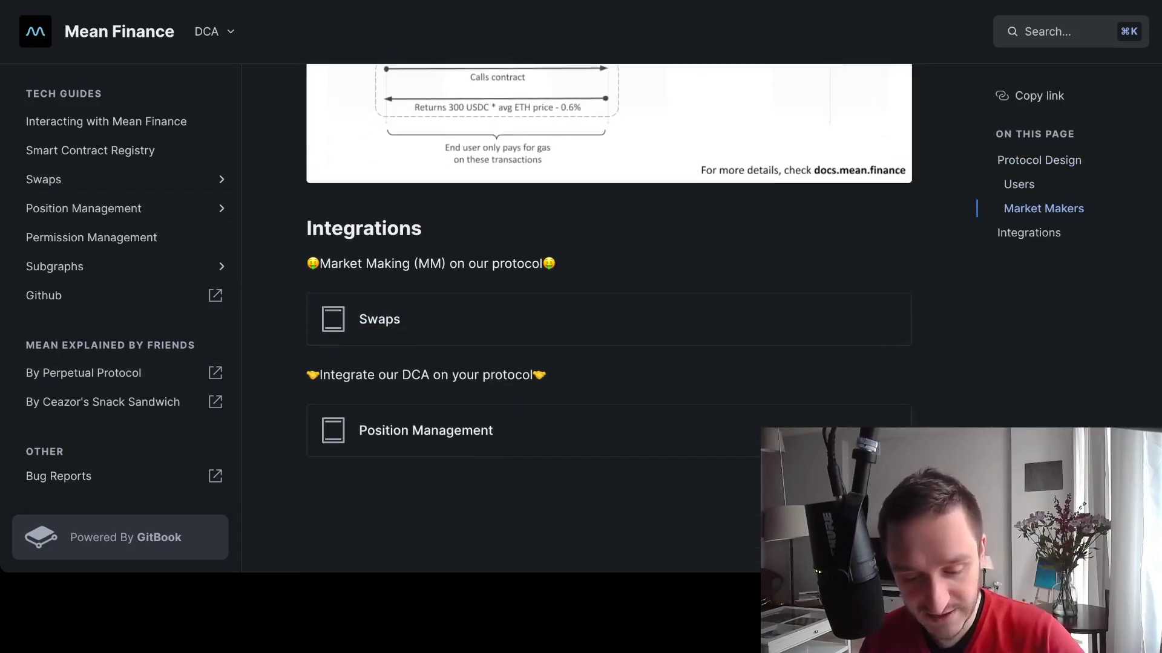
scroll(605, 315, "up", 12)
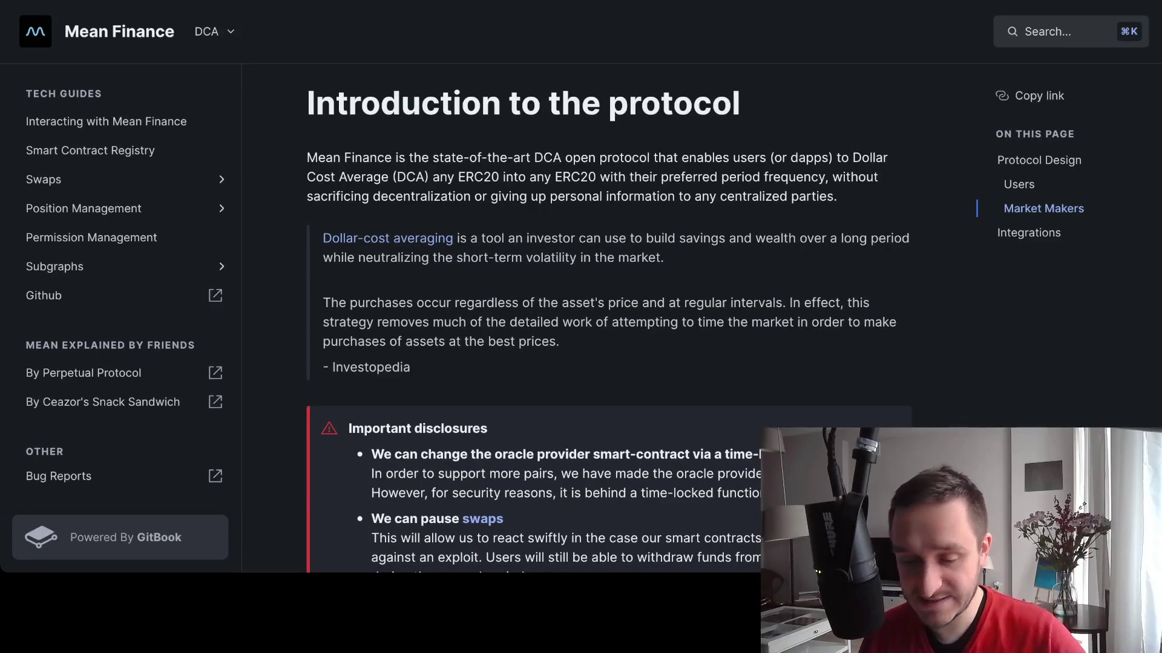
Switch back to the Mean Finance app showing the ETH-to-GMX creation form.
key("ctrl+Tab")
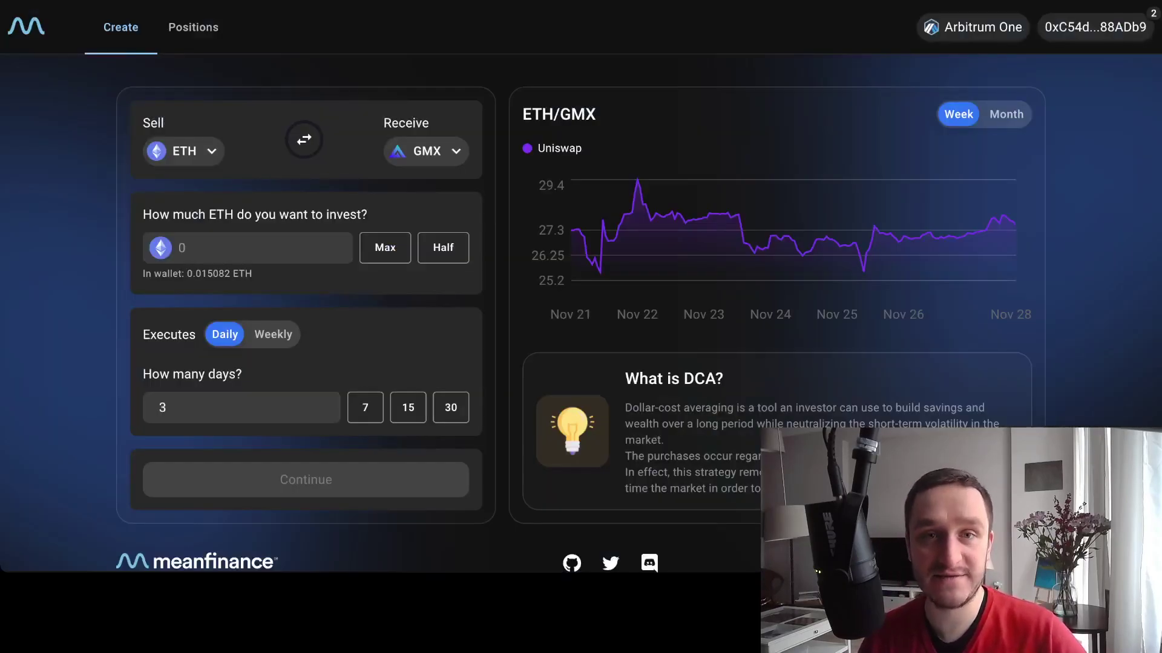